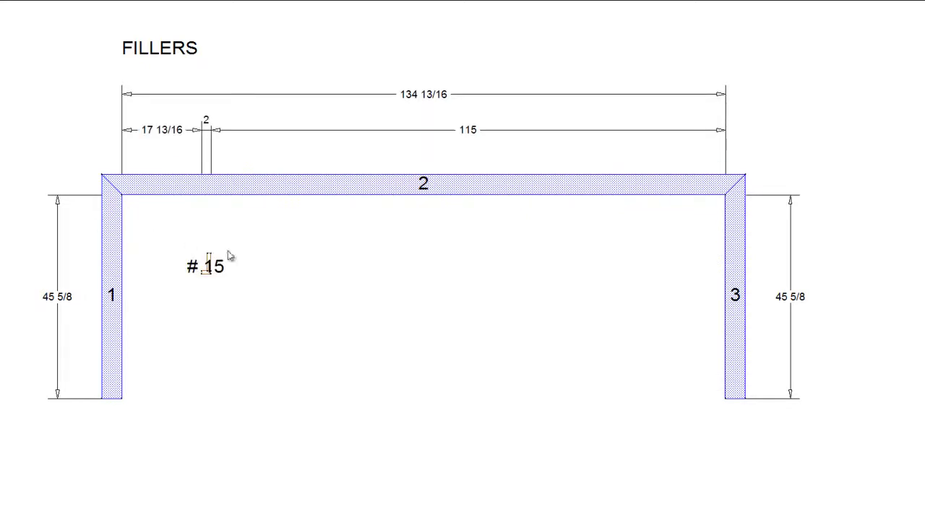
- Lengthen wall 3 to 67 1/2 and shorten wall 1 to 28 1/2 by moving their free ends
click(208, 265)
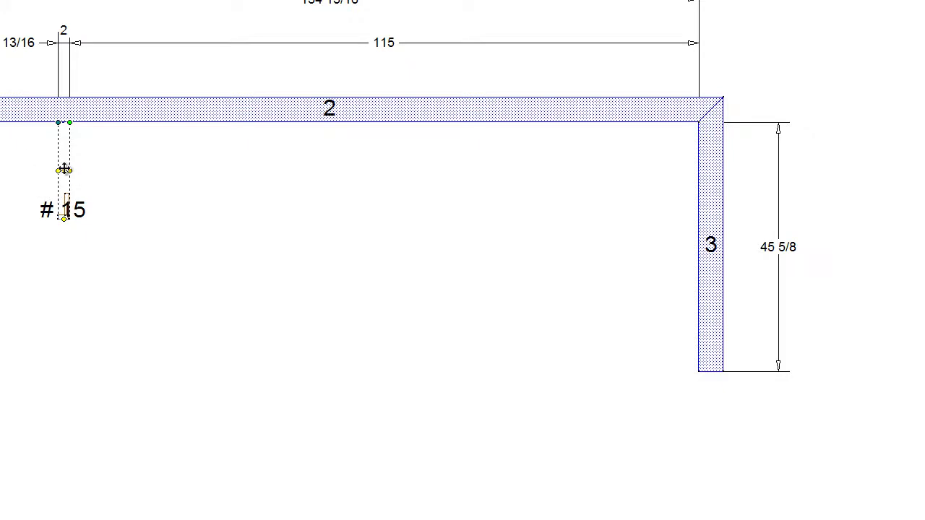
drag(63, 171, 24, 175)
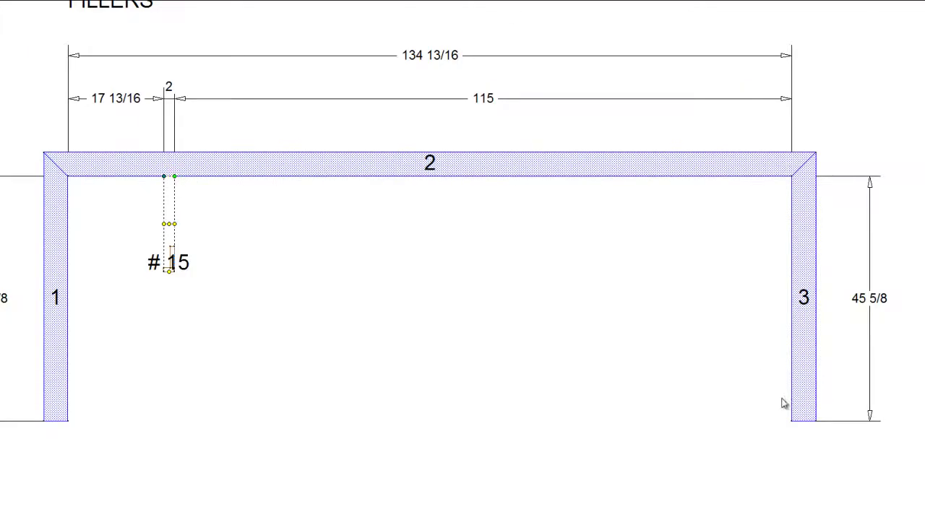
click(806, 414)
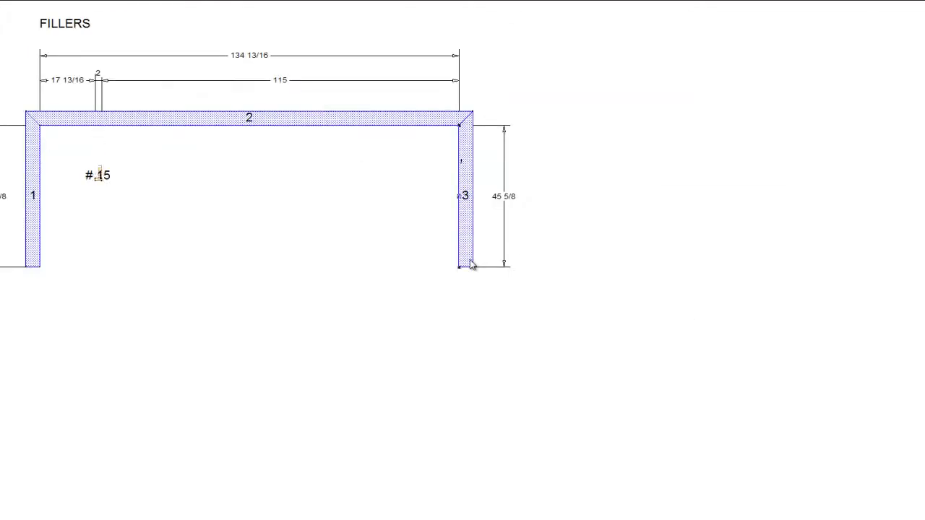
drag(458, 271, 460, 334)
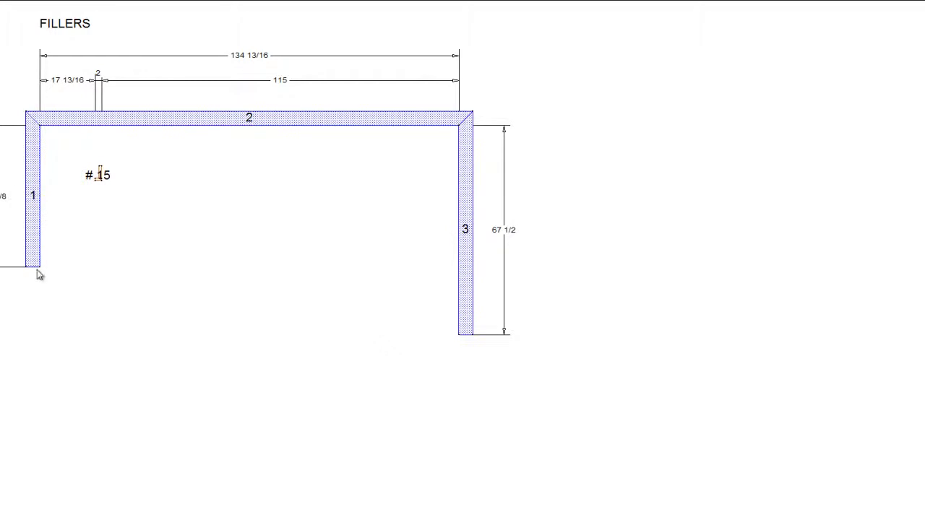
drag(40, 271, 44, 219)
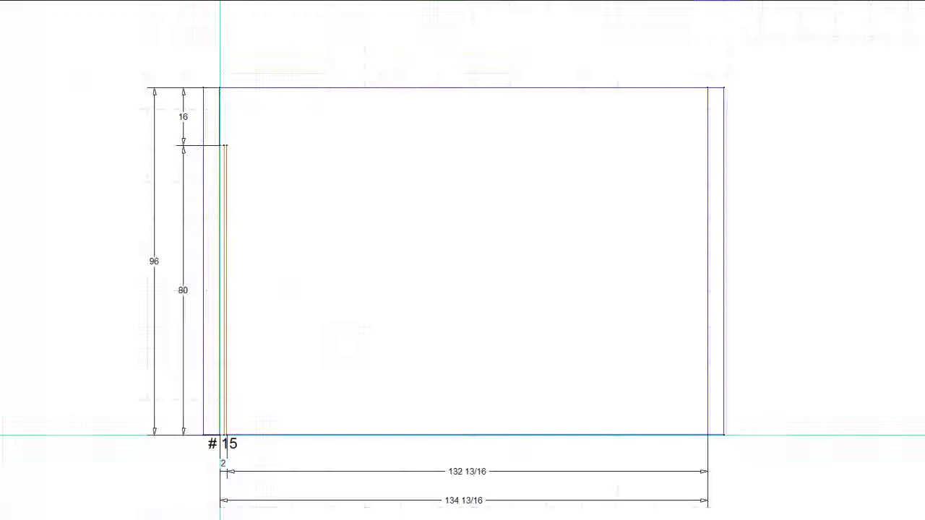
- Raise the 80-high filler at the wall 1 corner to 6 above the floor in the wall 2 elevation
click(226, 264)
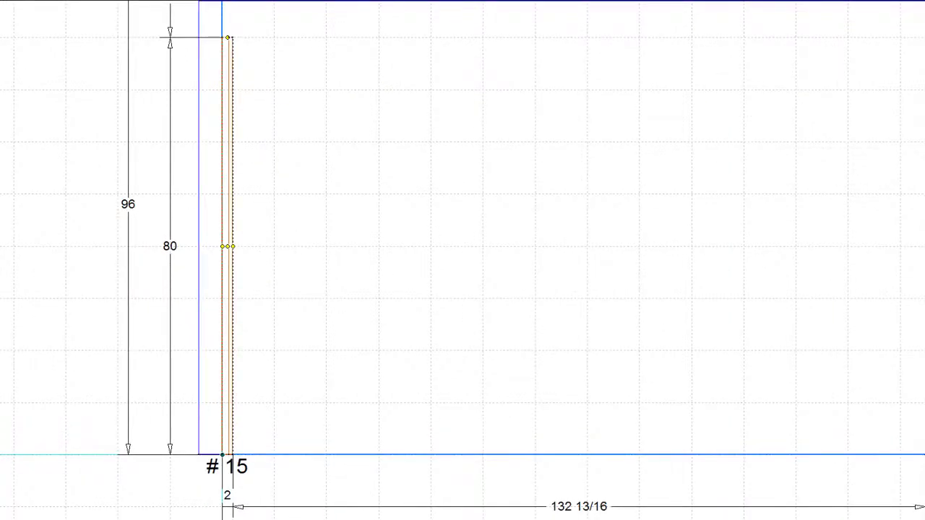
key(Up)
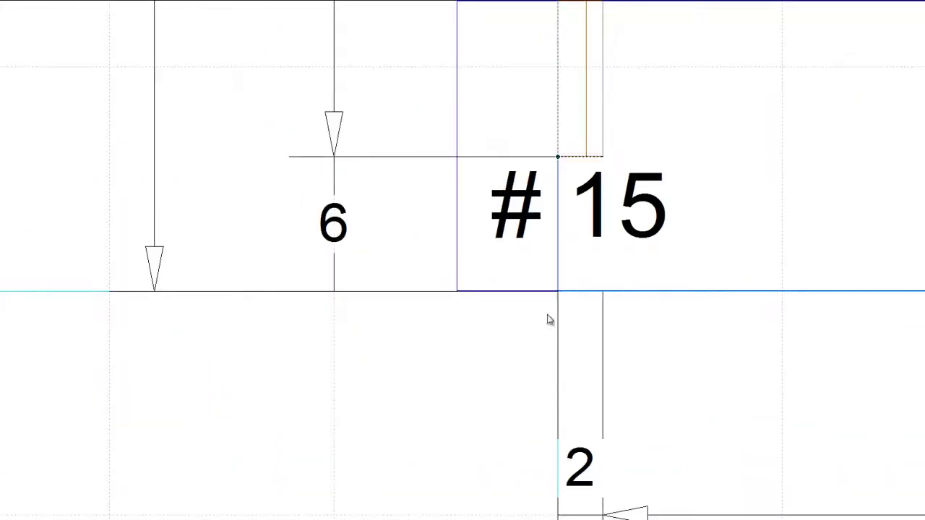
scroll(594, 184, down, 4)
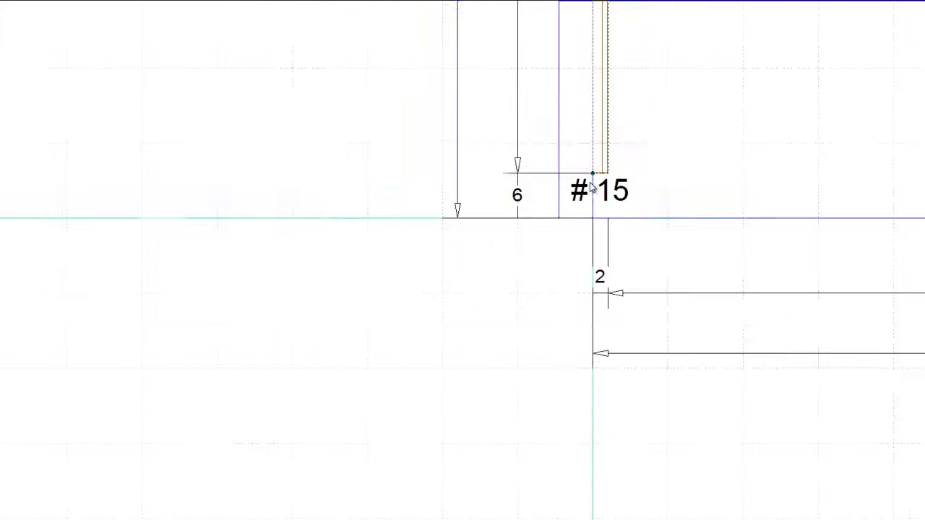
middle_click(591, 180)
middle_click(594, 163)
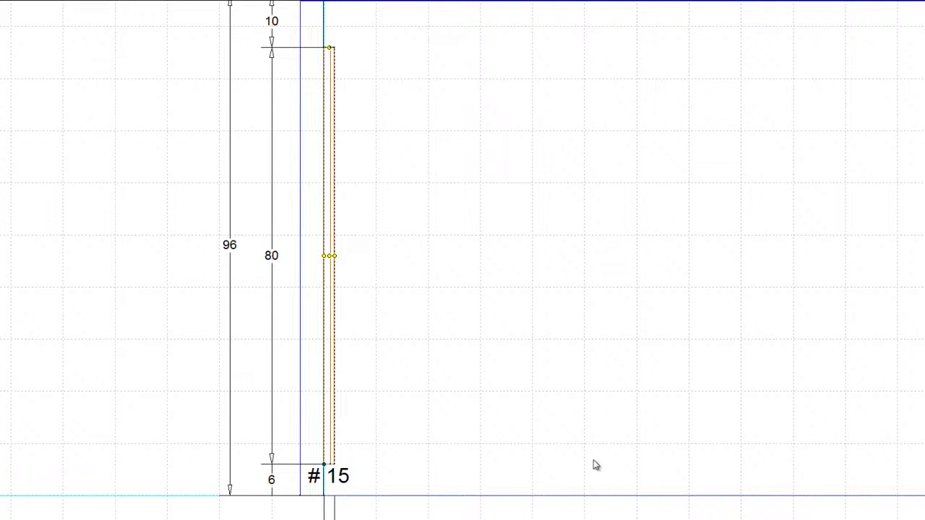
- Examine the raised filler's clearances to the floor and to the top of the wall in the elevation
middle_click(386, 465)
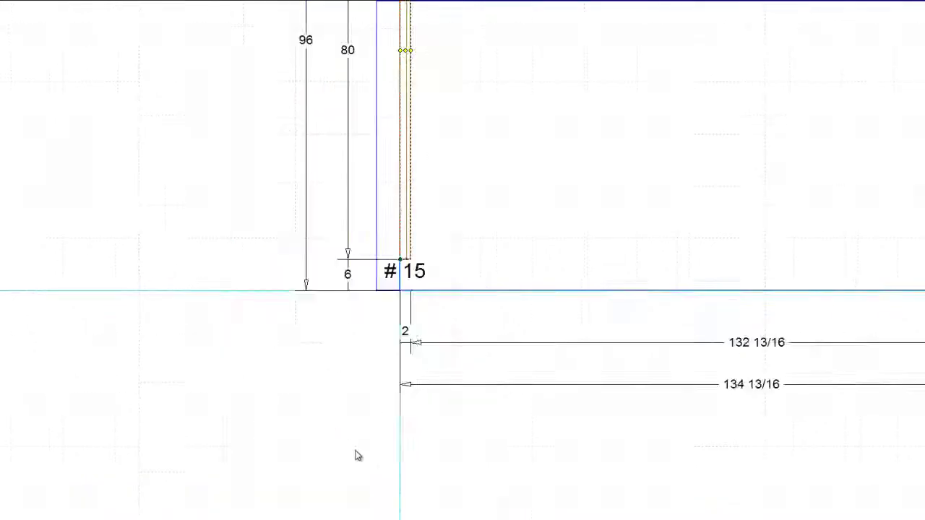
scroll(394, 295, up, 4)
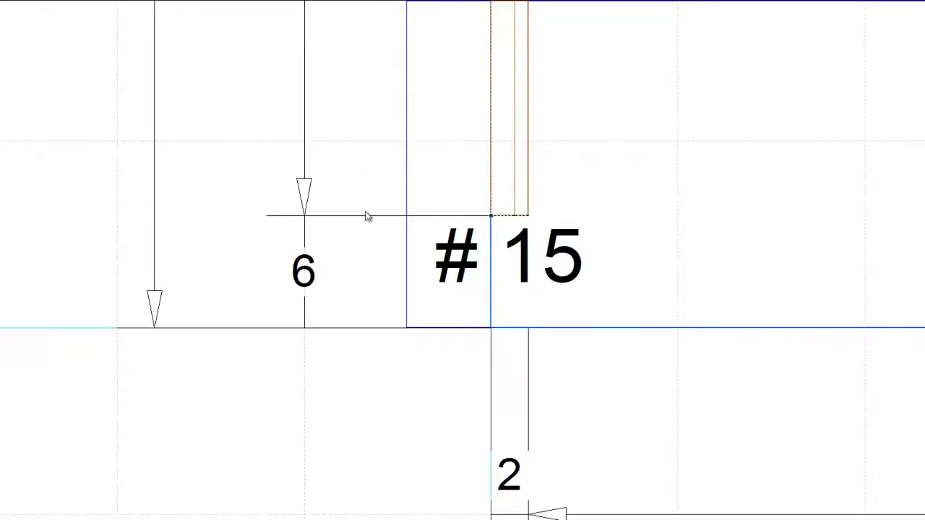
scroll(544, 279, down, 5)
scroll(525, 95, up, 2)
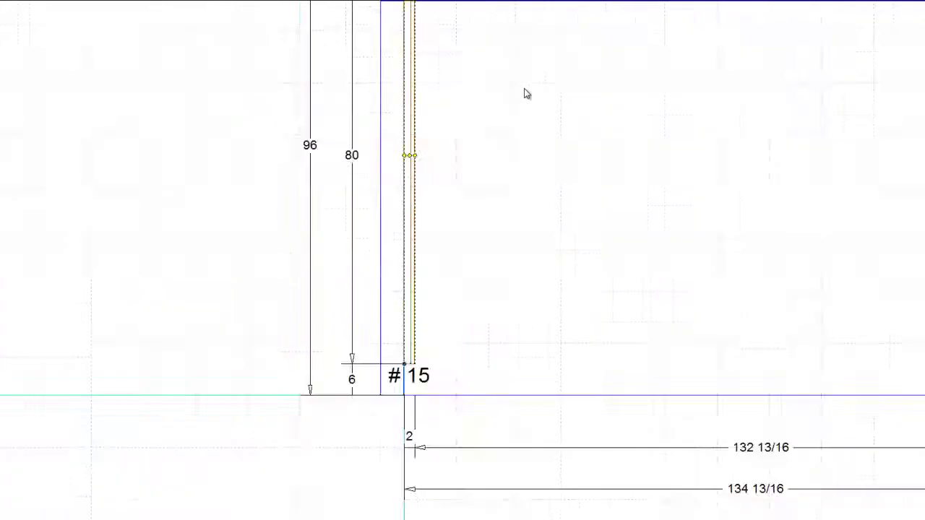
scroll(507, 30, up, 2)
middle_click(505, 29)
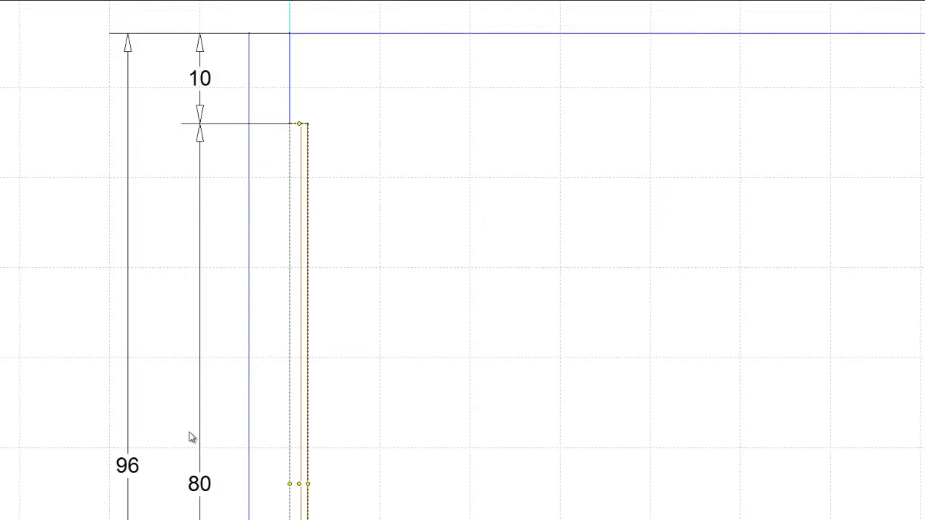
scroll(286, 359, down, 3)
middle_click(372, 394)
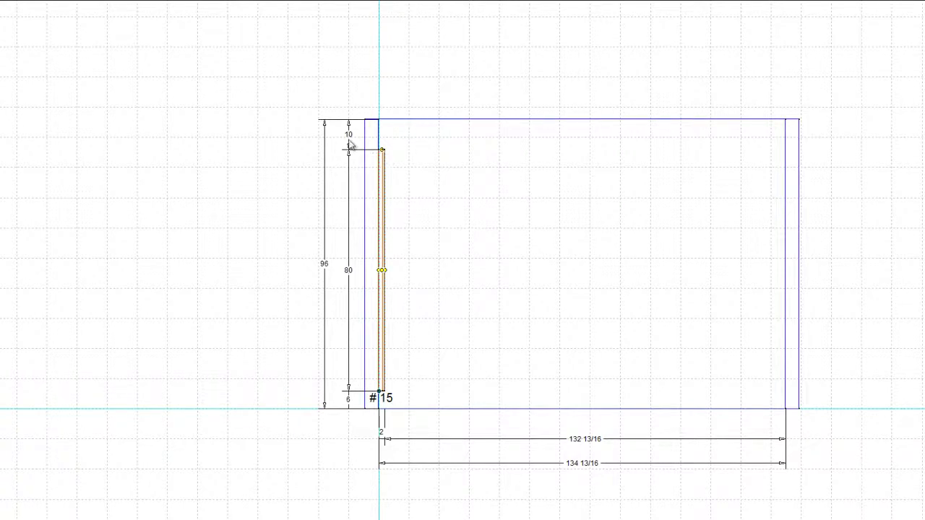
- Divide the tall filler into two stacked pieces, each 43 high, and check the joint between them
scroll(382, 154, up, 4)
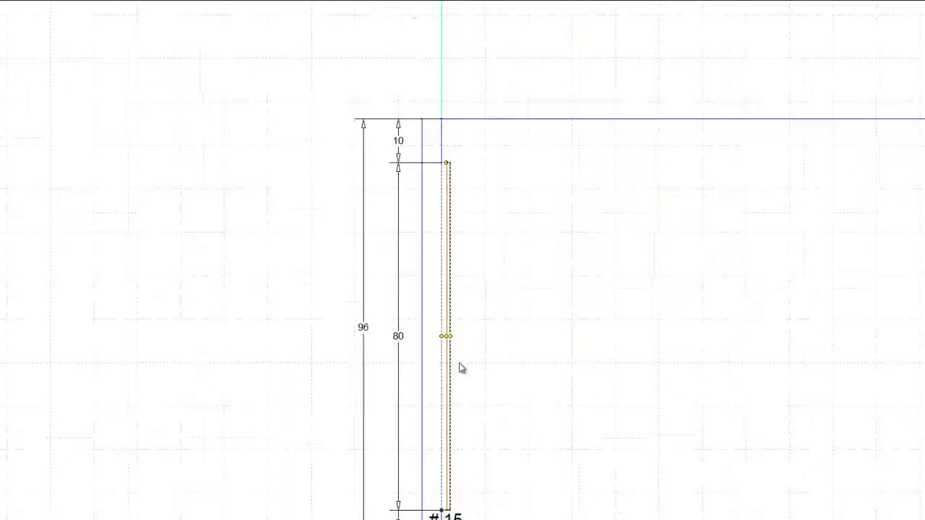
scroll(448, 295, up, 1)
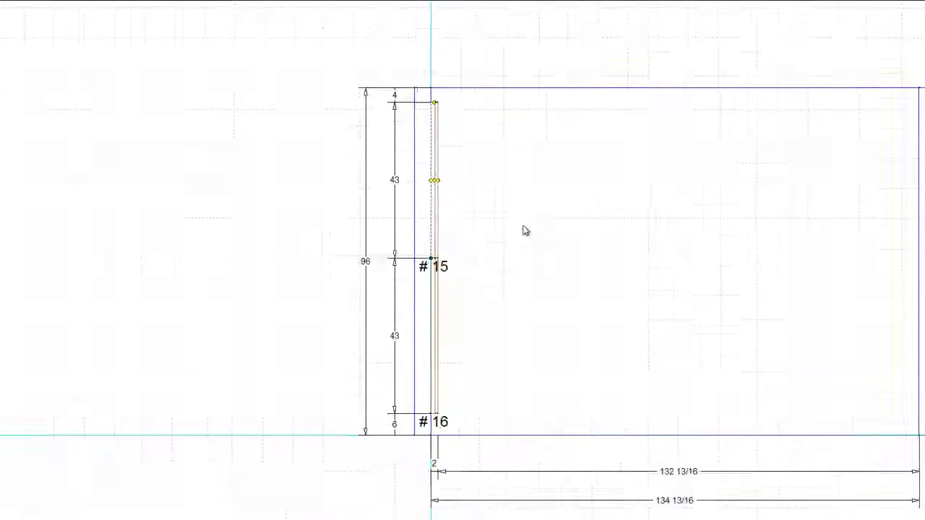
scroll(404, 242, up, 2)
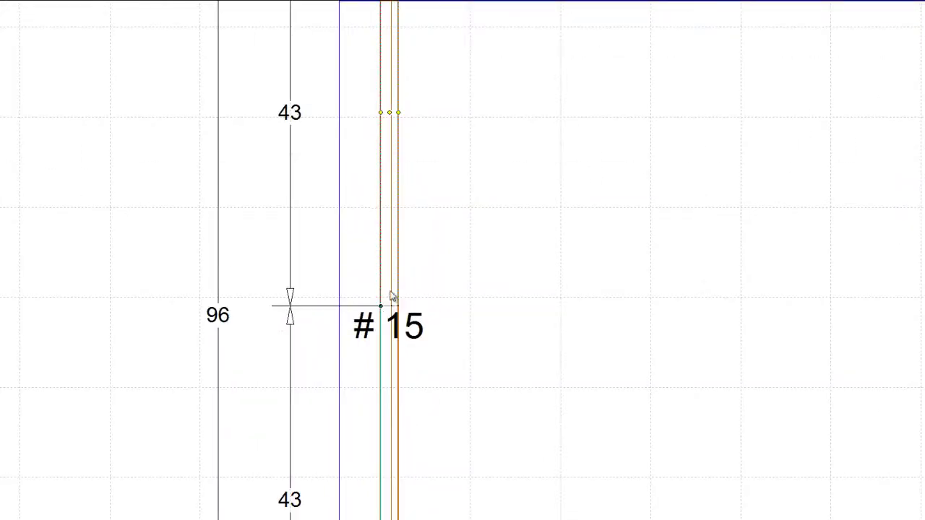
scroll(458, 281, down, 4)
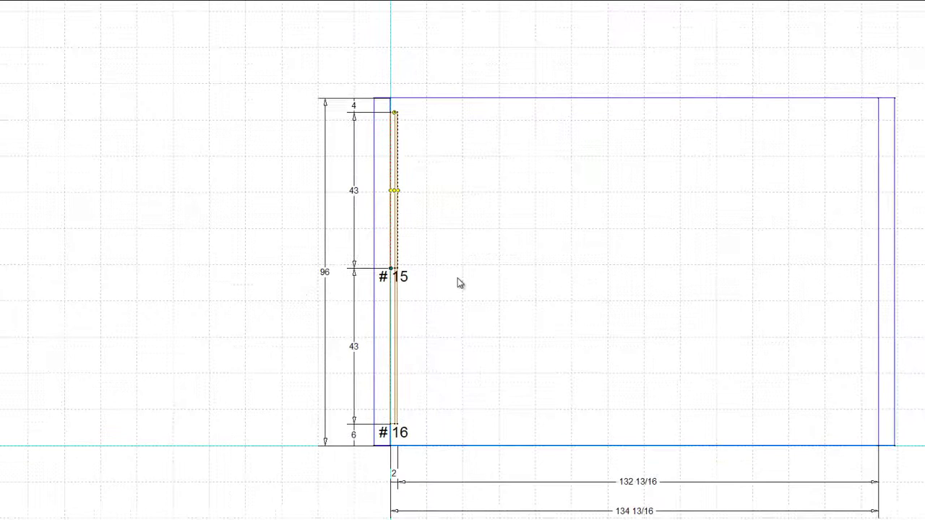
middle_click(666, 240)
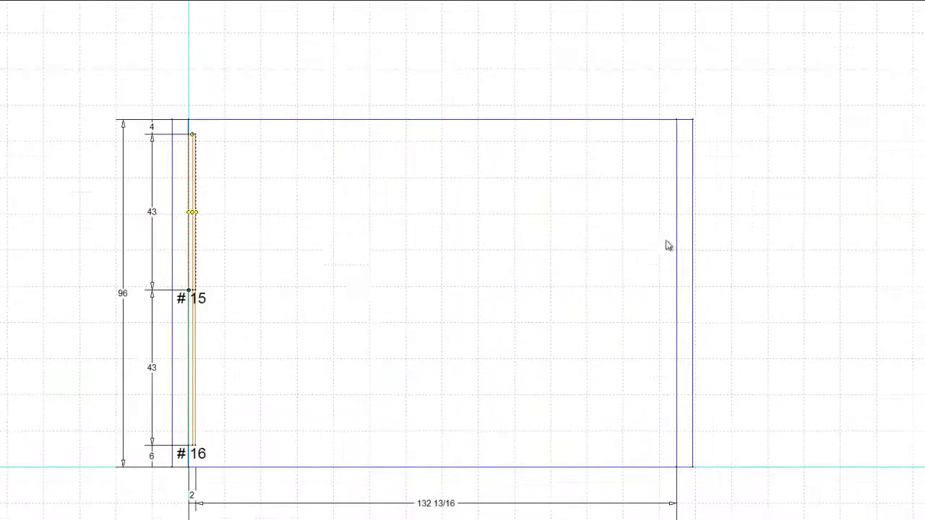
click(348, 273)
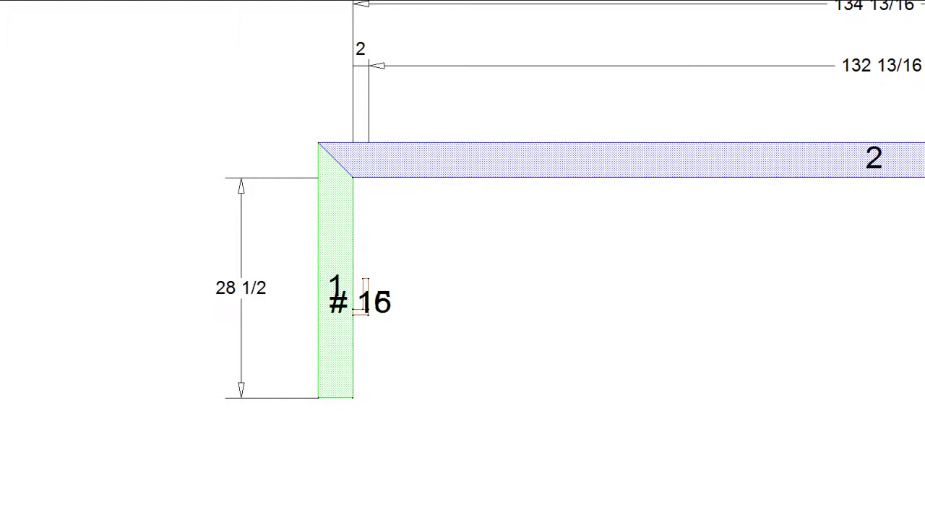
- Place a cabinet on wall 2 beside the stacked fillers and check how its front aligns with them
click(438, 252)
scroll(475, 296, up, 5)
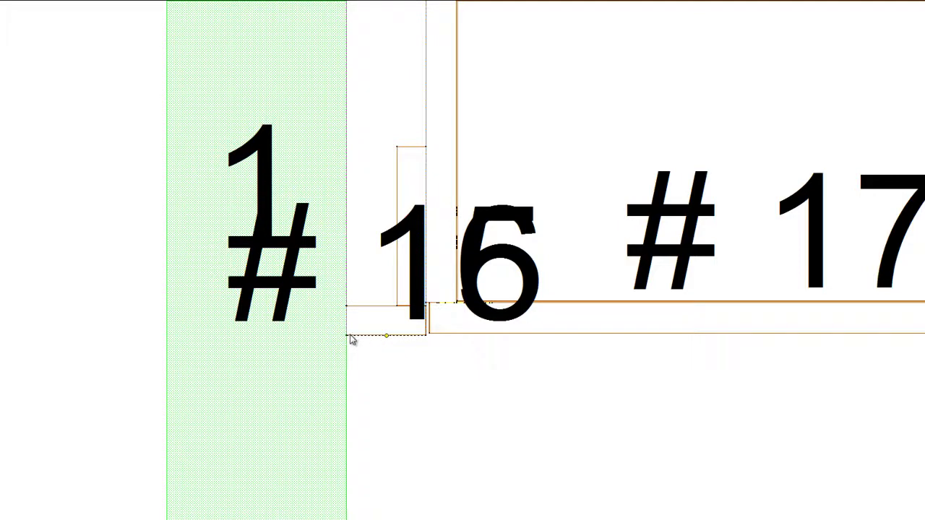
scroll(685, 272, down, 2)
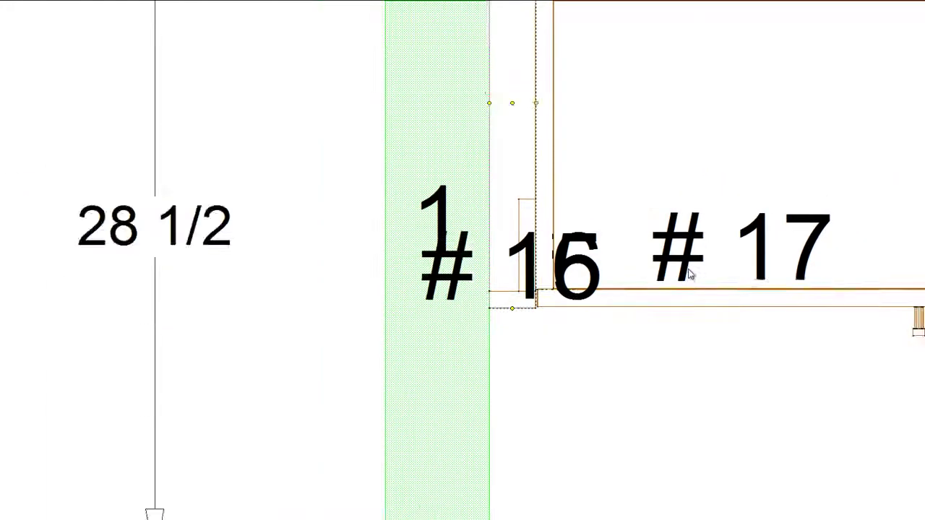
middle_click(685, 272)
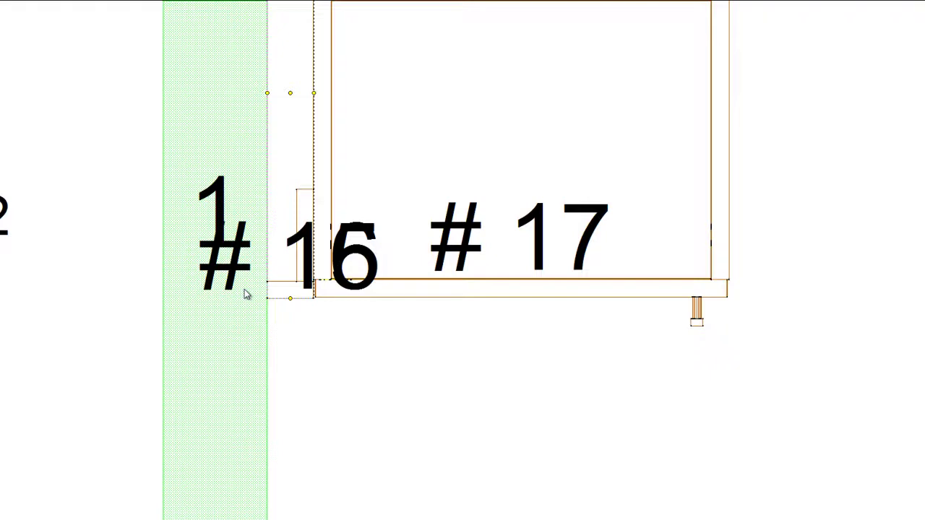
middle_click(730, 229)
scroll(392, 221, down, 2)
middle_click(393, 221)
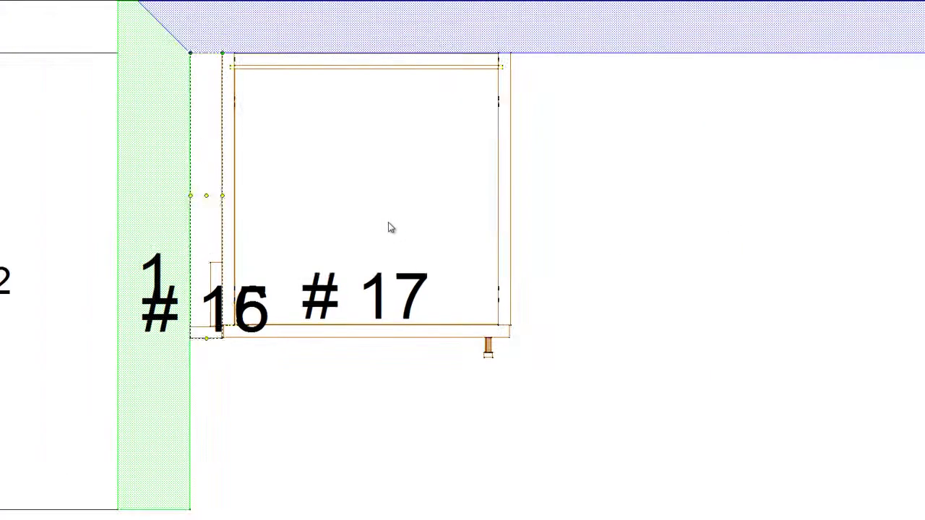
- Replace the stacked fillers and cabinet with a 3/4-wide filler on wall 2 near wall 1
click(365, 251)
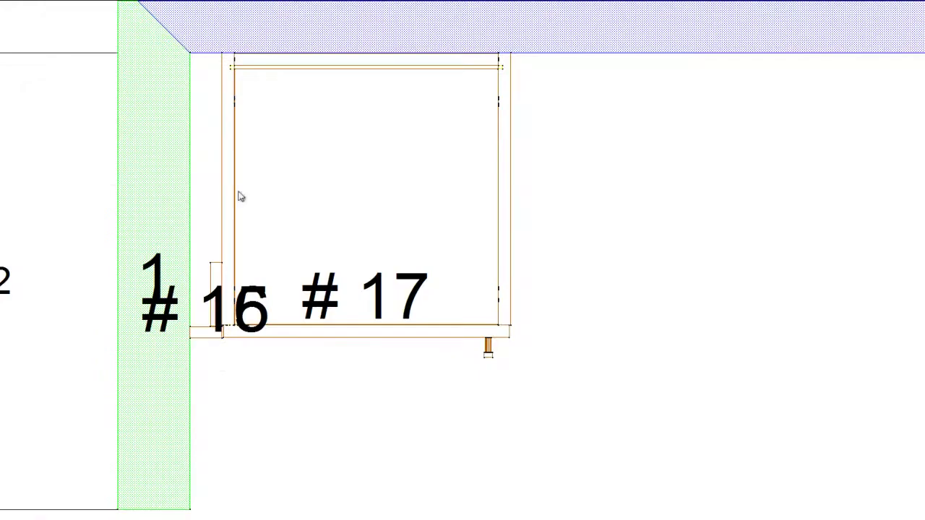
click(377, 323)
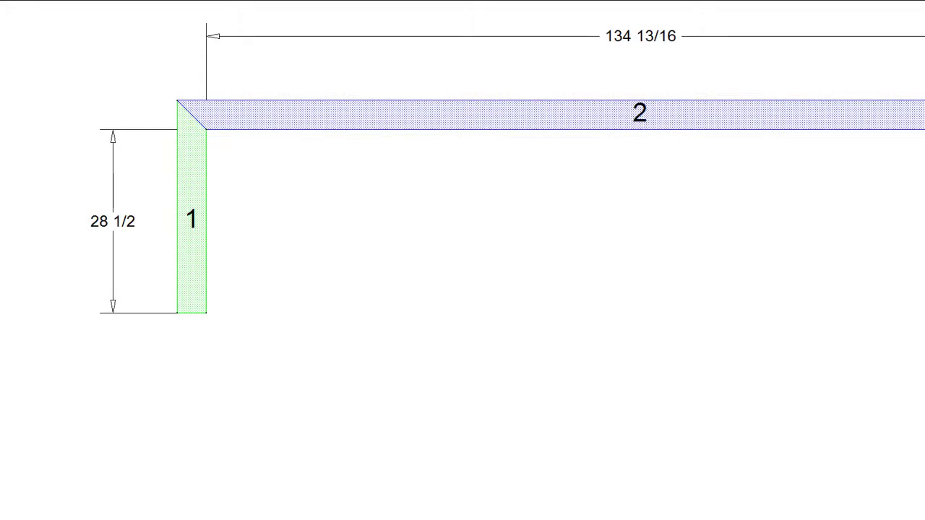
click(220, 190)
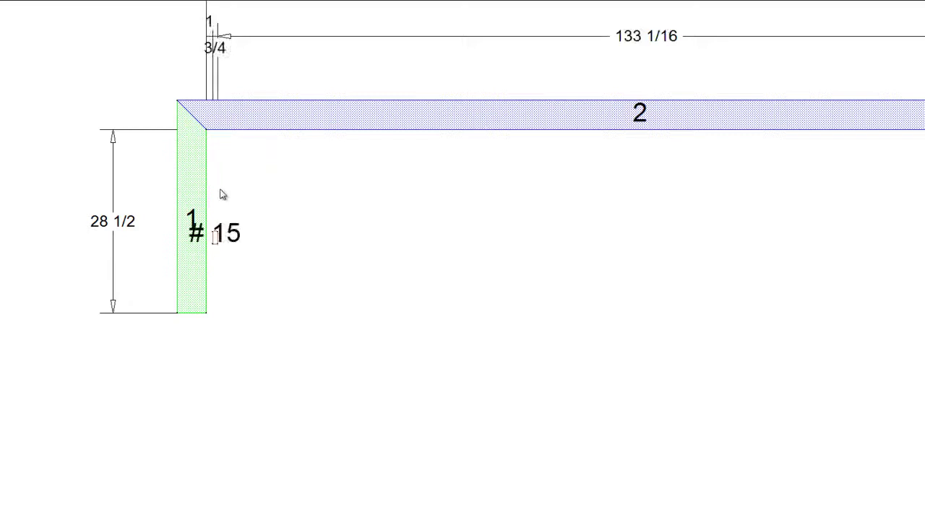
click(215, 222)
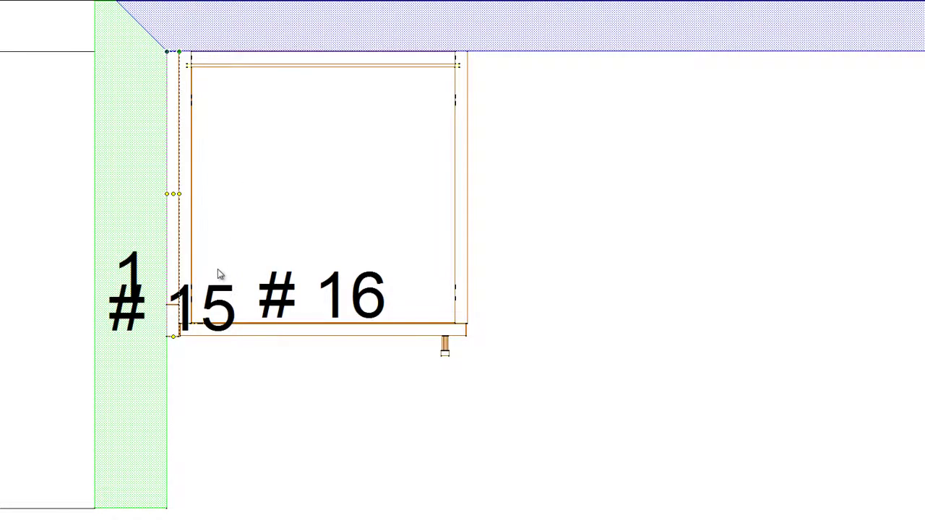
- Delete the 3/4-wide filler between wall 1 and the neighbouring 18-wide cabinet
scroll(220, 275, down, 2)
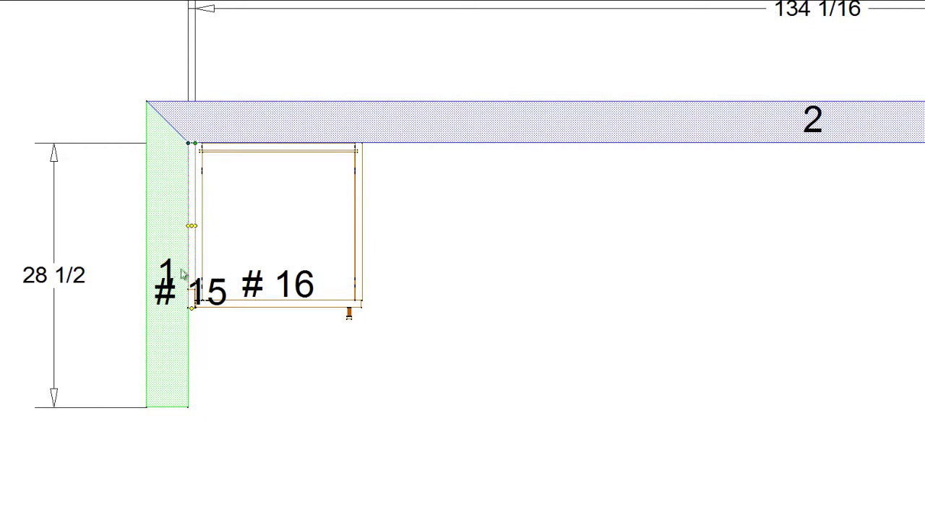
key(Delete)
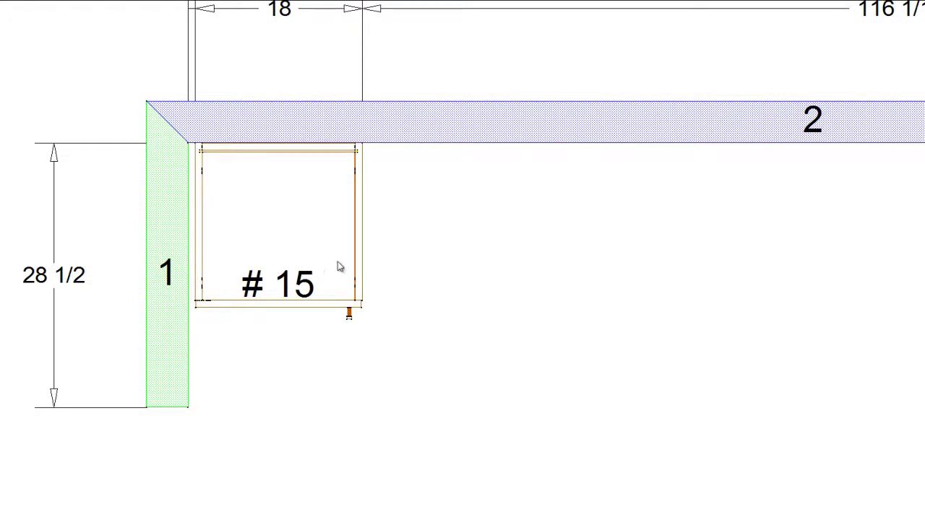
scroll(338, 264, down, 2)
scroll(769, 246, up, 2)
scroll(734, 254, down, 2)
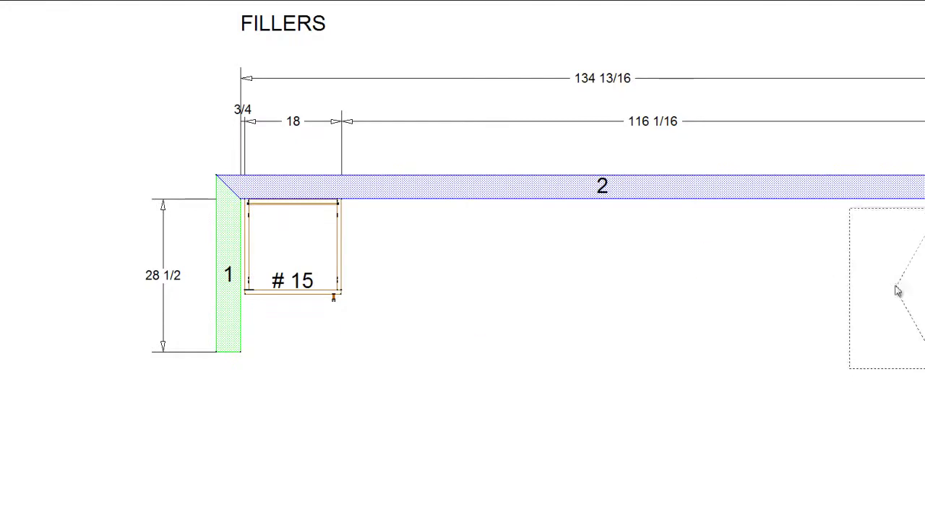
- Place a 2-wide filler on wall 3, 17 13/16 from its corner with wall 2
click(921, 291)
scroll(922, 291, up, 5)
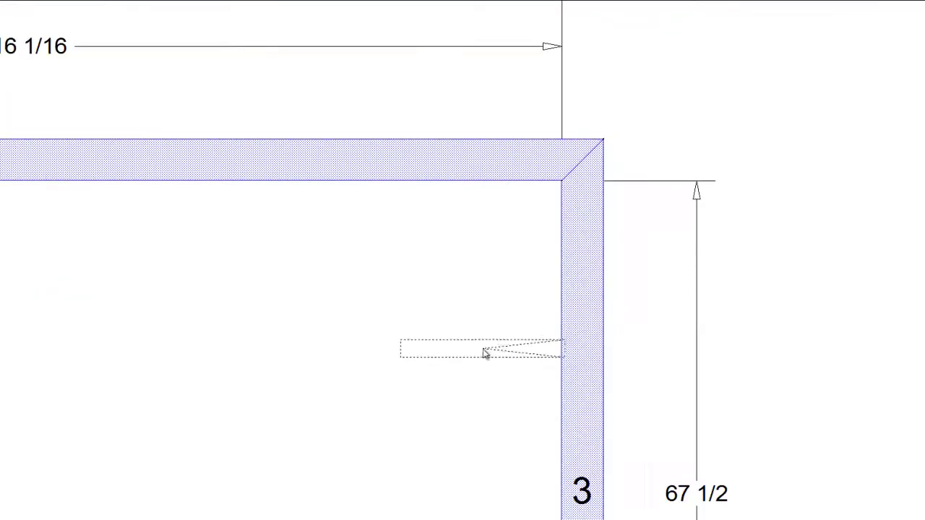
click(489, 341)
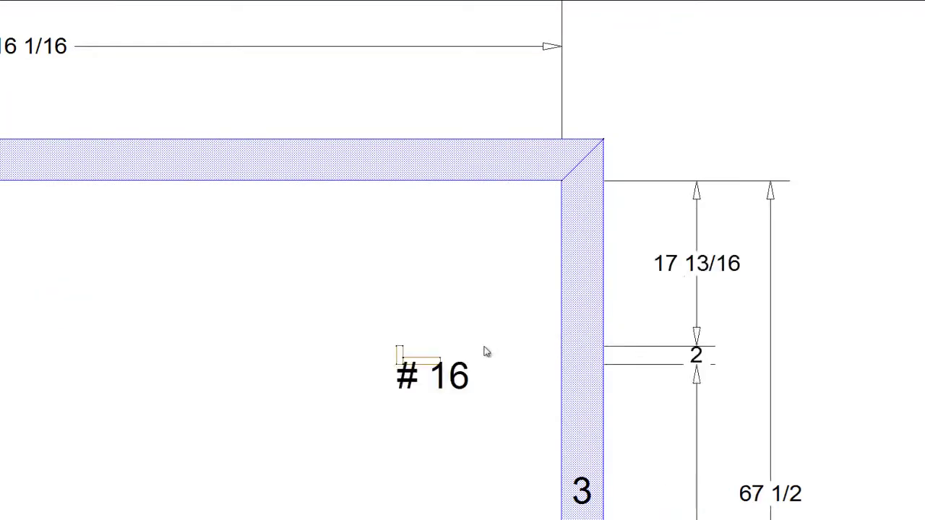
- Place a second 2-wide filler on wall 2, 19 from the wall 3 corner, beside the first one
right_click(423, 350)
click(453, 355)
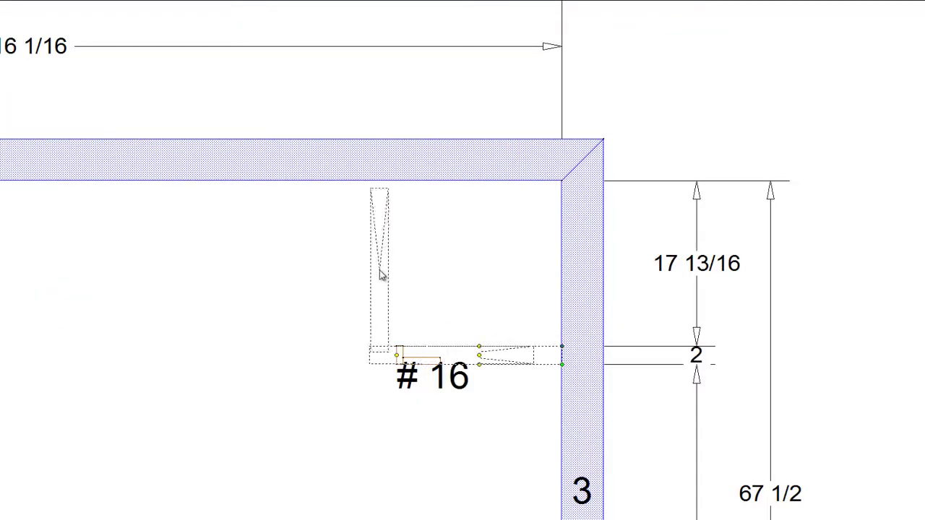
click(383, 298)
click(383, 298)
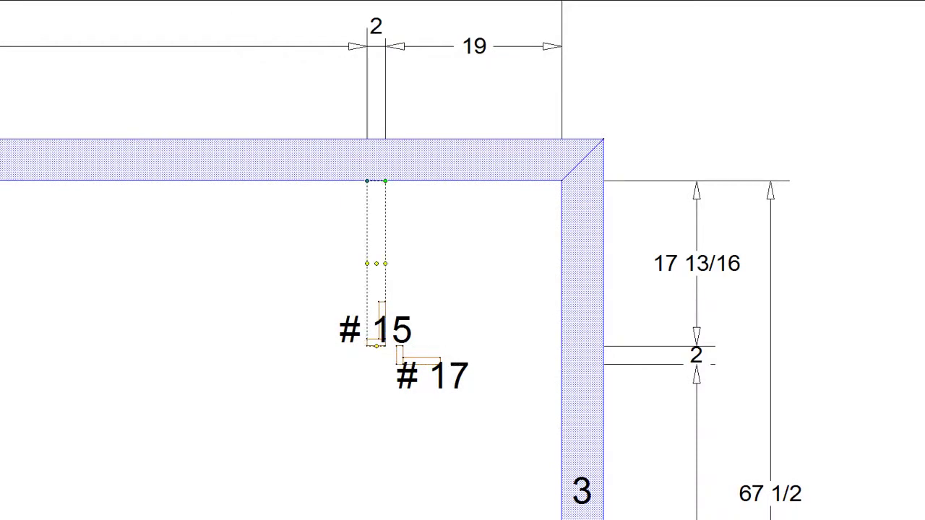
- Widen the filler on wall 3 to 4, starting 15 13/16 from the corner with wall 2
scroll(532, 354, up, 2)
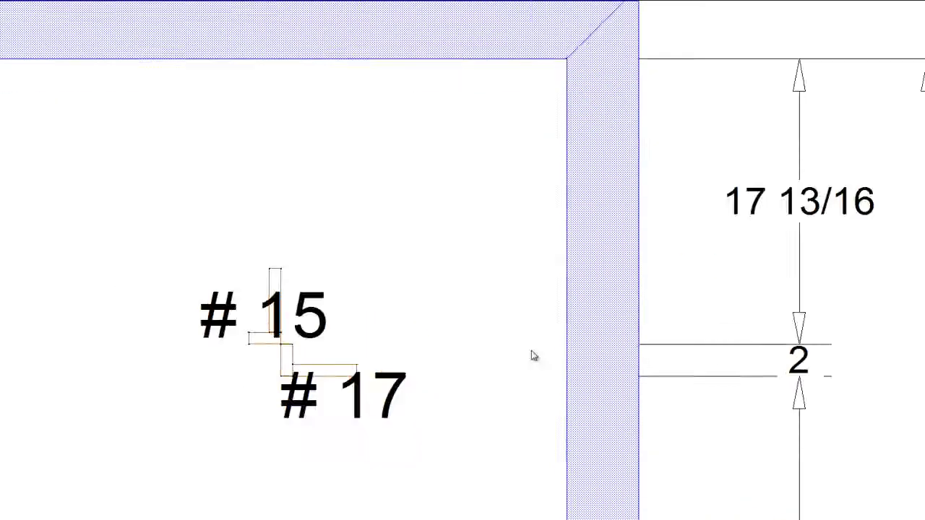
scroll(323, 352, up, 2)
click(320, 383)
click(497, 346)
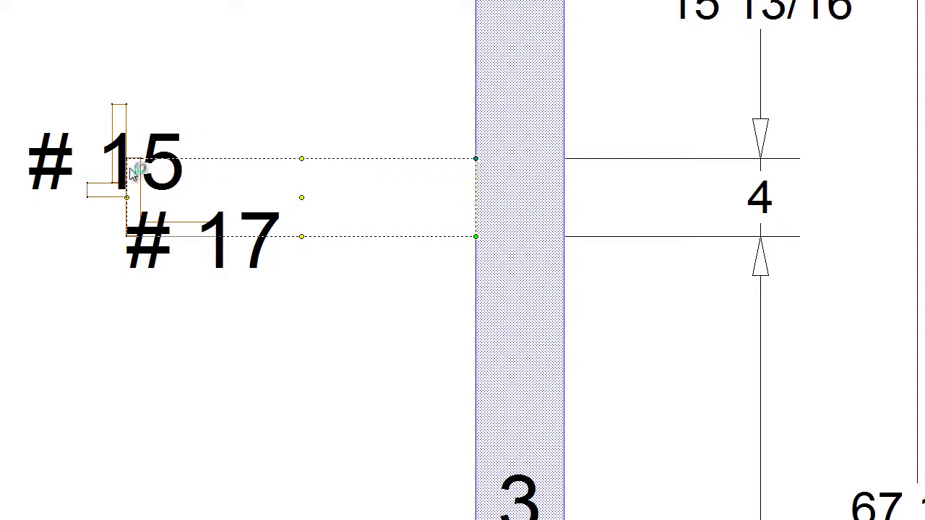
- Try to move the 2-wide filler on wall 2 farther out from the wall, and undo the move
click(114, 190)
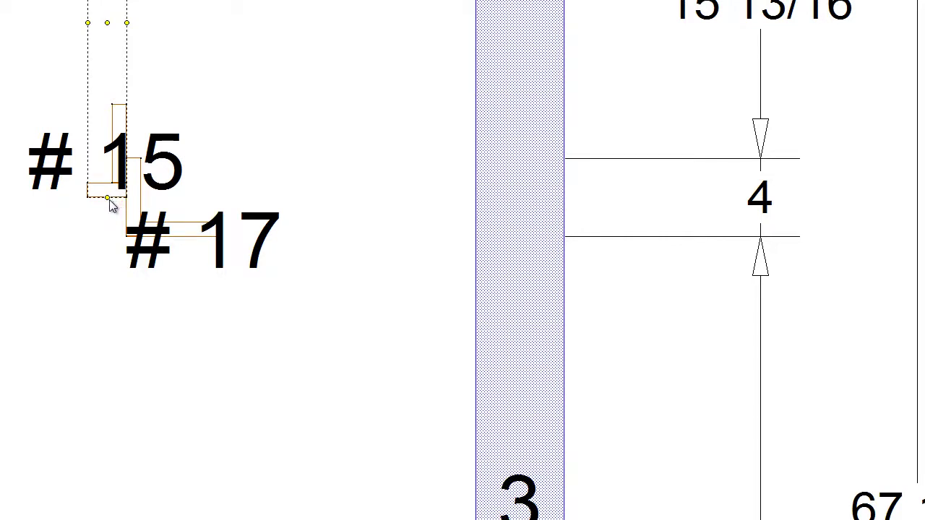
drag(107, 201, 108, 228)
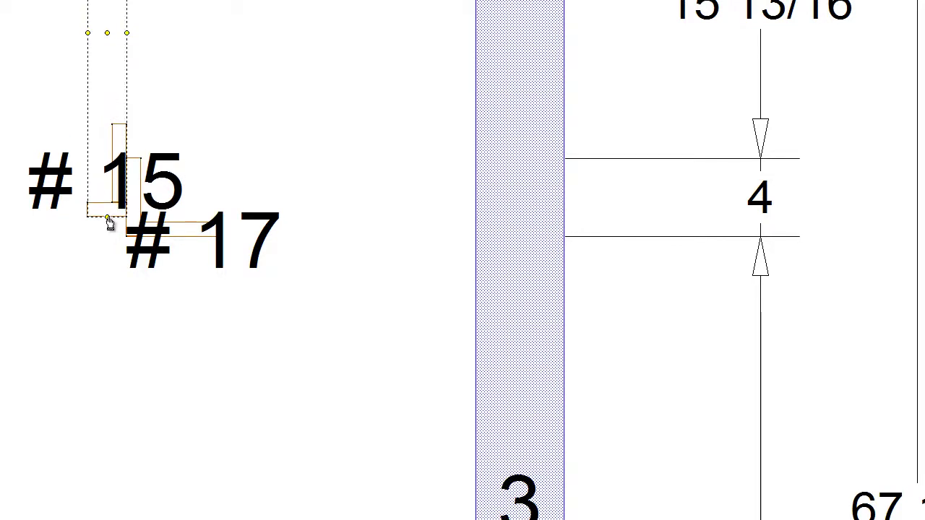
key(ctrl+z)
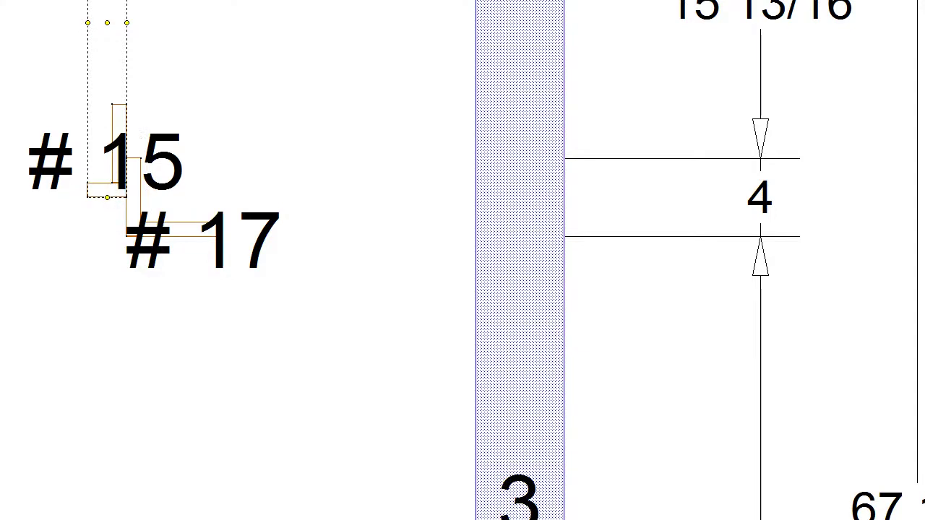
click(135, 201)
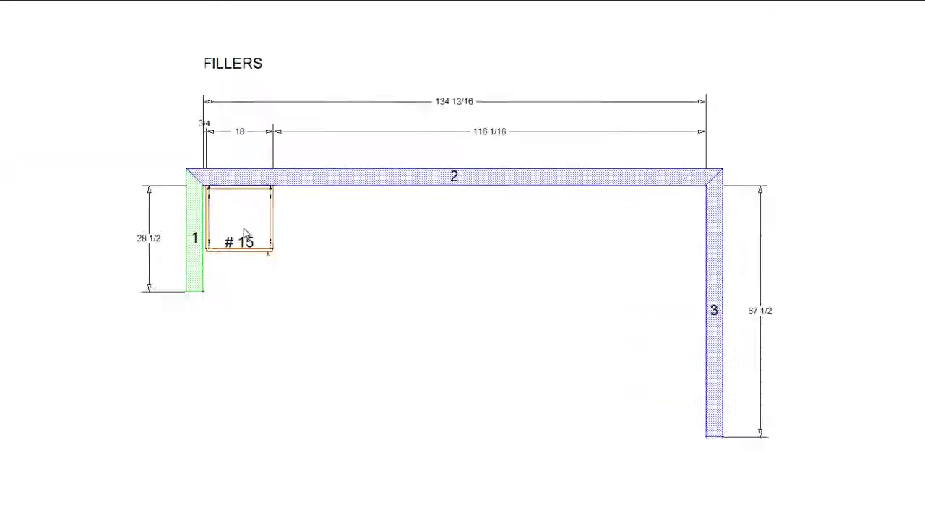
- Replace the cabinet in the corner of walls 1 and 2 with an 18-wide cabinet set 1/2 from wall 1
key(Delete)
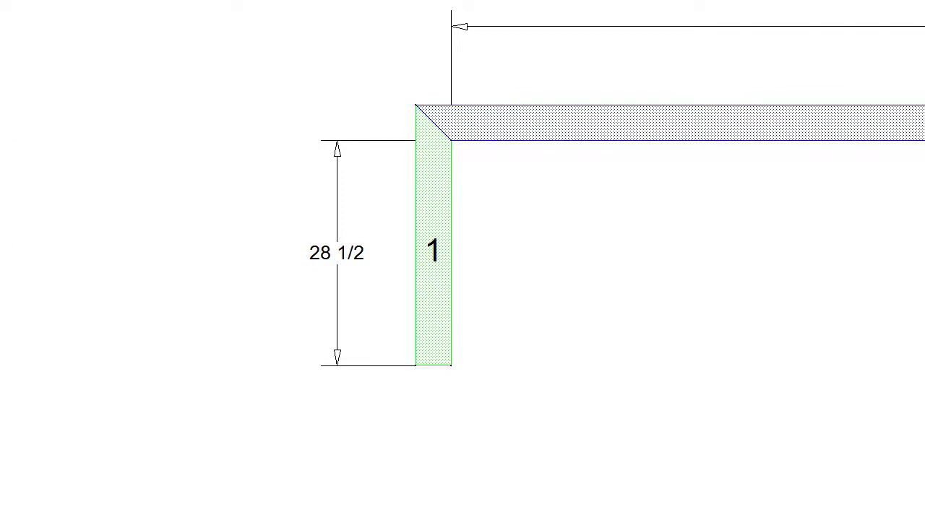
drag(0, 60, 545, 217)
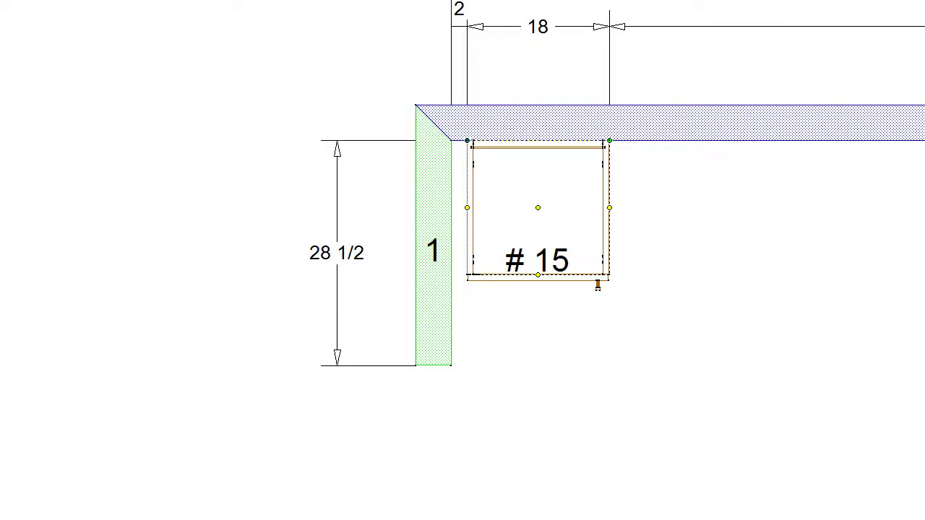
key(Left)
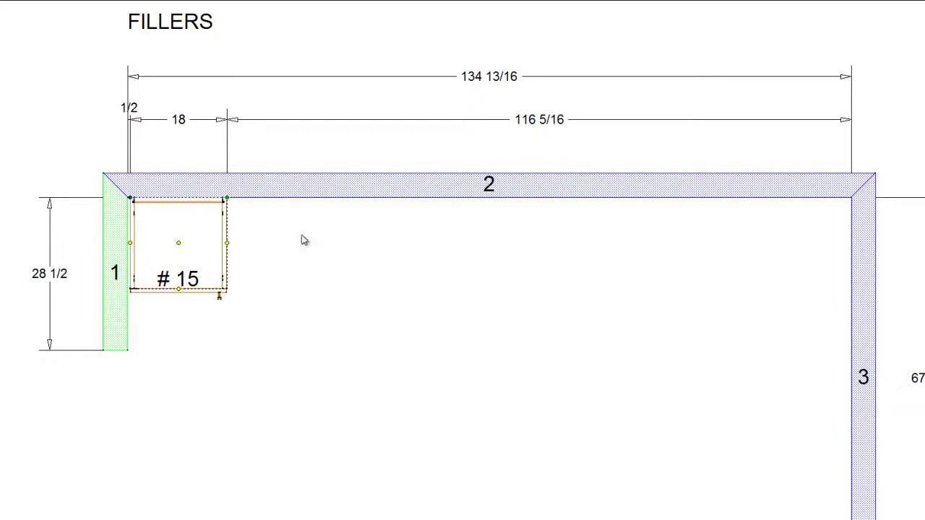
- Copy the 18-wide cabinet along wall 2 to 3 from the wall 3 corner, and delete the copy
right_click(131, 261)
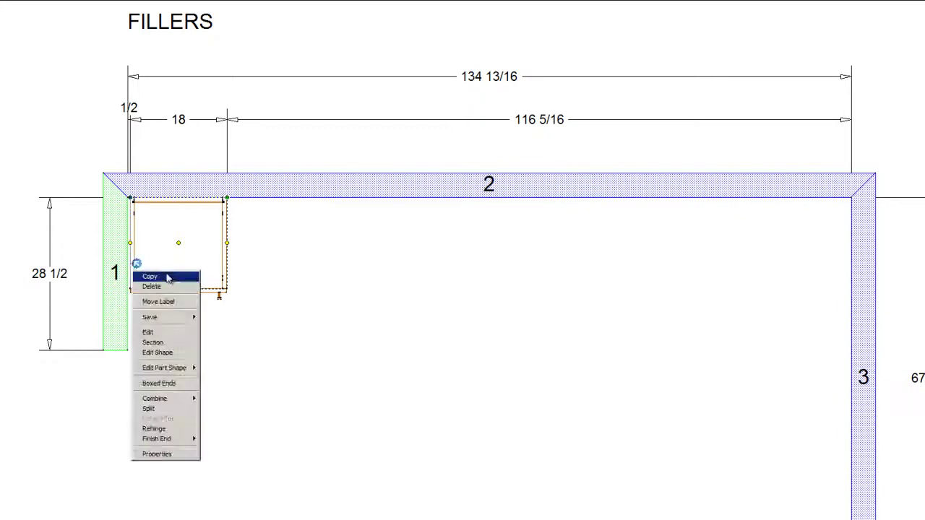
click(139, 270)
click(511, 251)
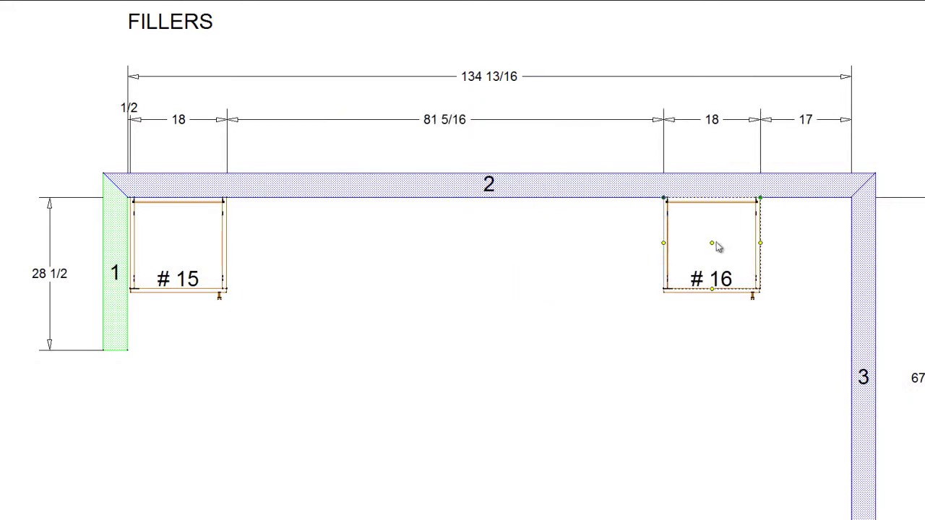
drag(715, 243, 790, 244)
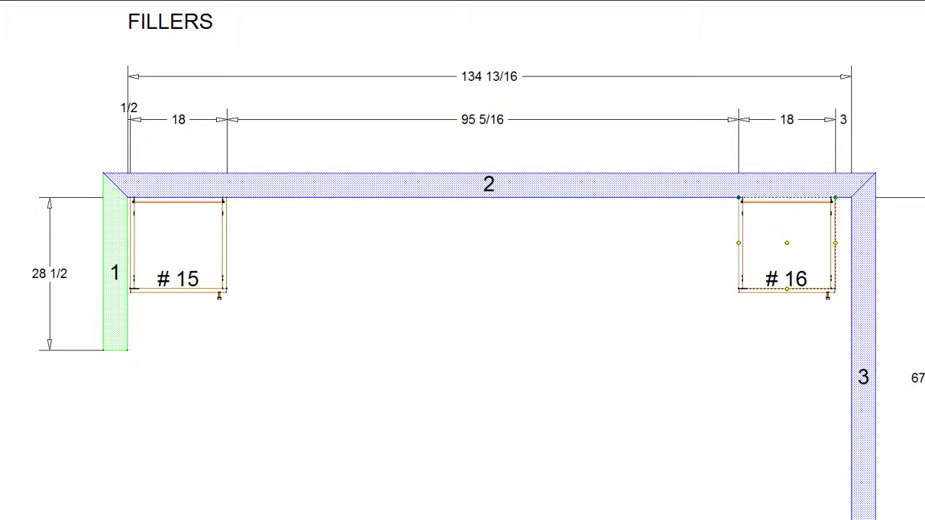
key(Delete)
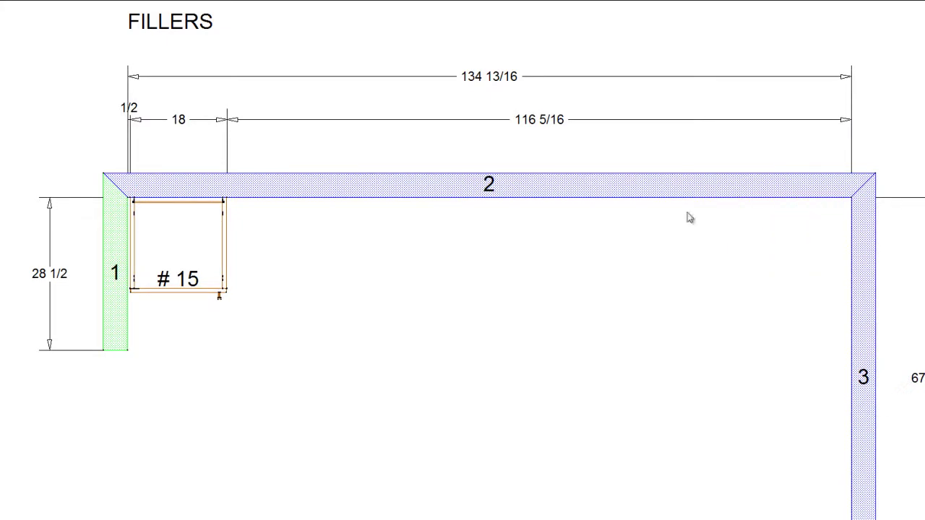
- Place a second 18-wide cabinet on wall 2, 1/4 from wall 3
scroll(798, 248, down, 4)
drag(799, 253, 391, 231)
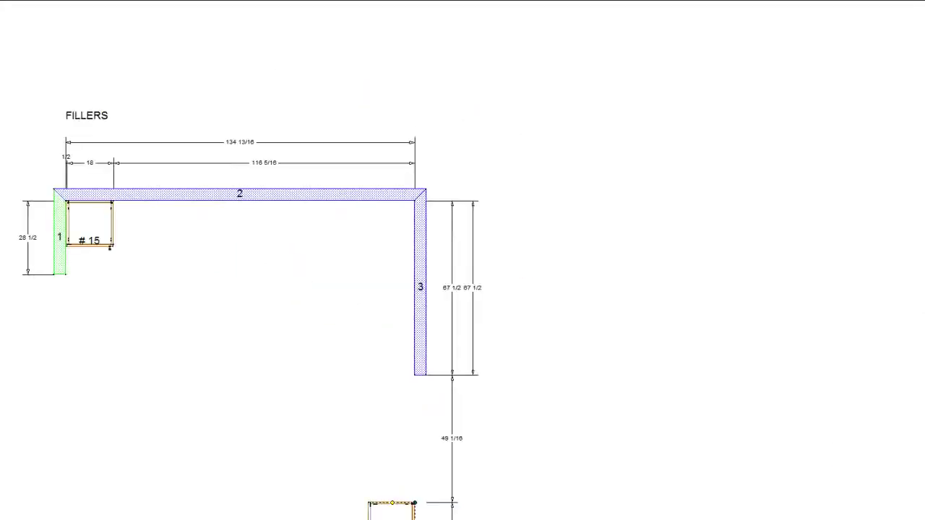
middle_click(392, 507)
middle_click(475, 186)
drag(467, 281, 401, 48)
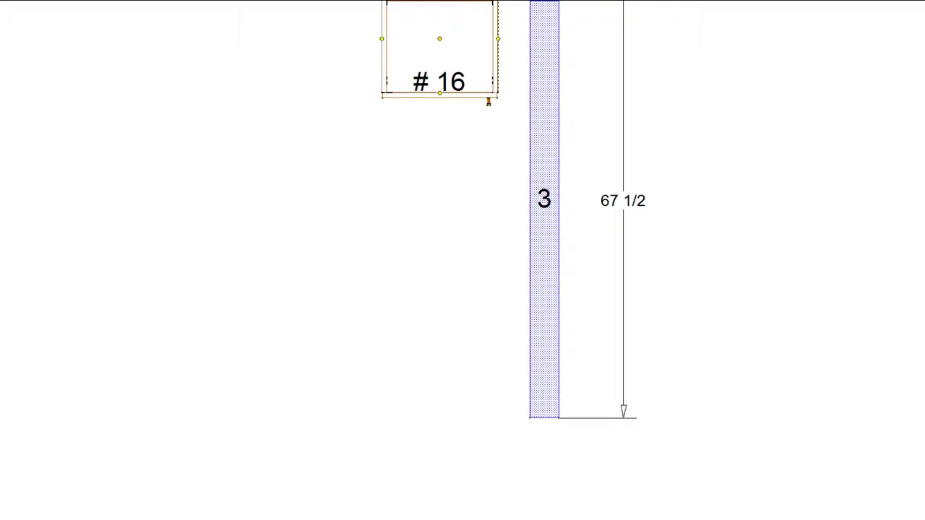
key(Right)
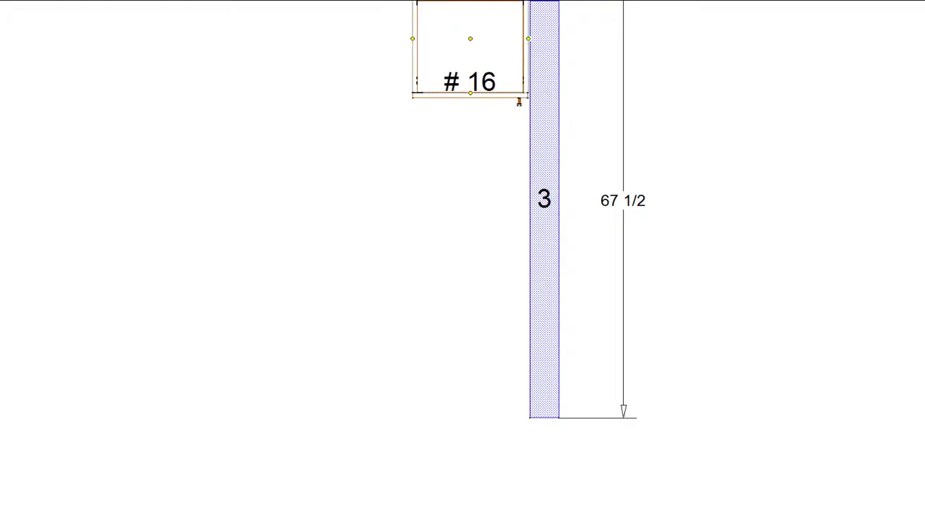
- Draw a line along the front edge of the cabinet beside wall 3, between its two front corners
scroll(353, 167, up, 3)
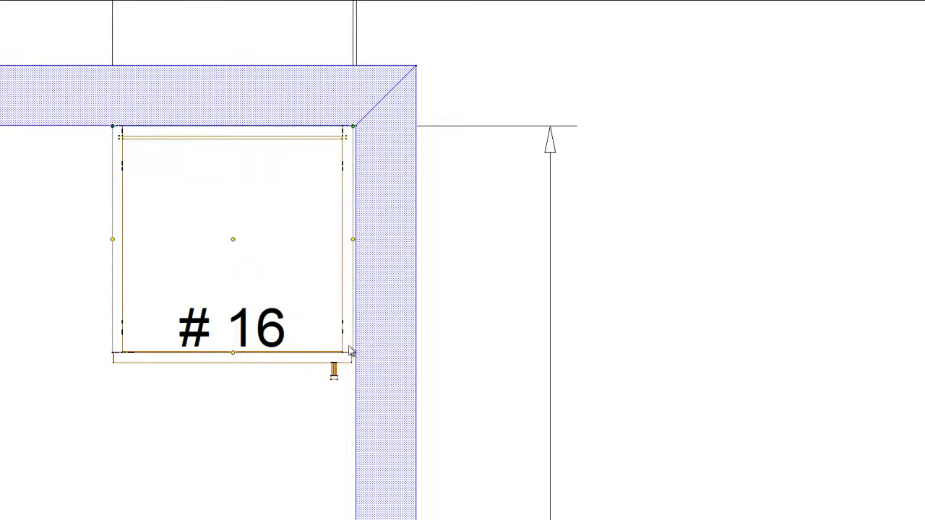
scroll(352, 351, down, 2)
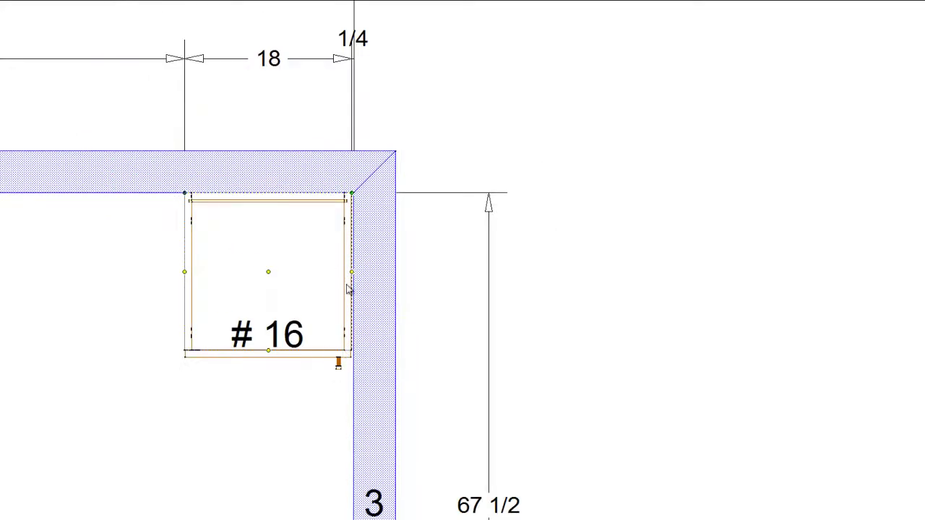
scroll(346, 289, up, 2)
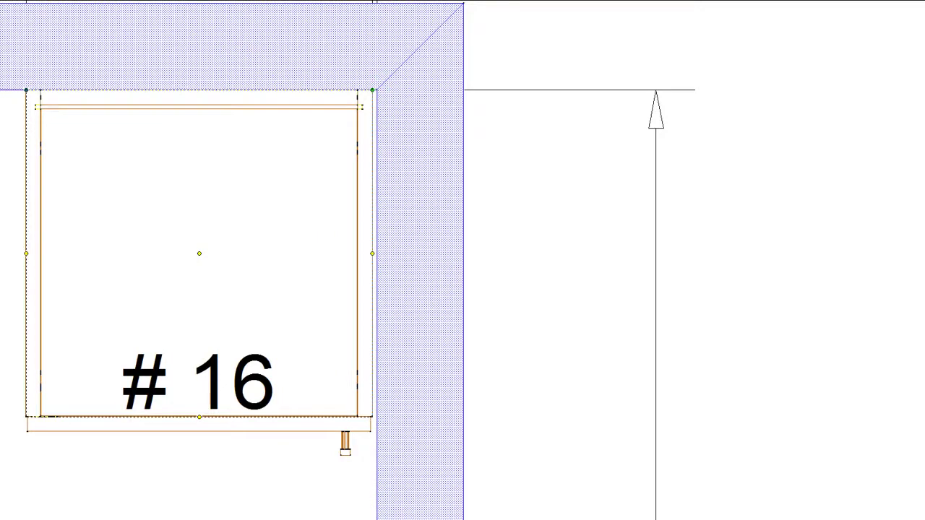
click(26, 417)
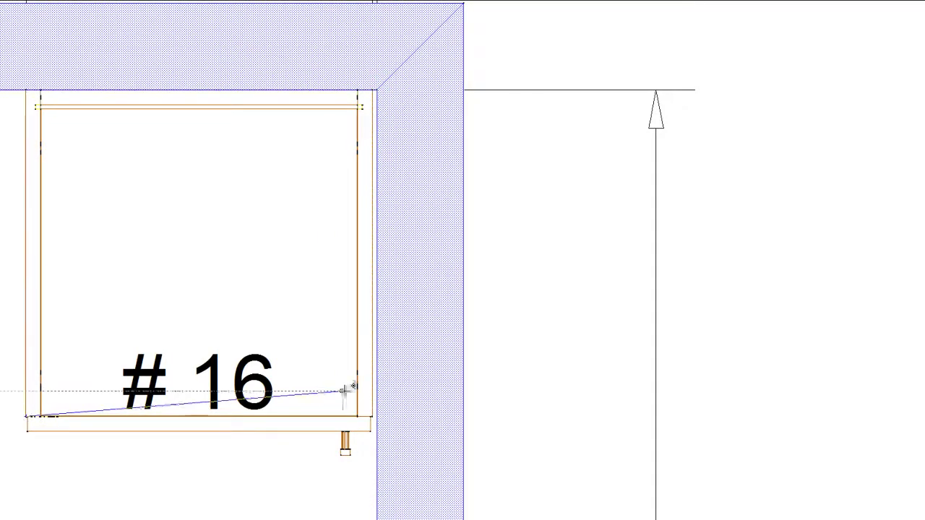
click(373, 415)
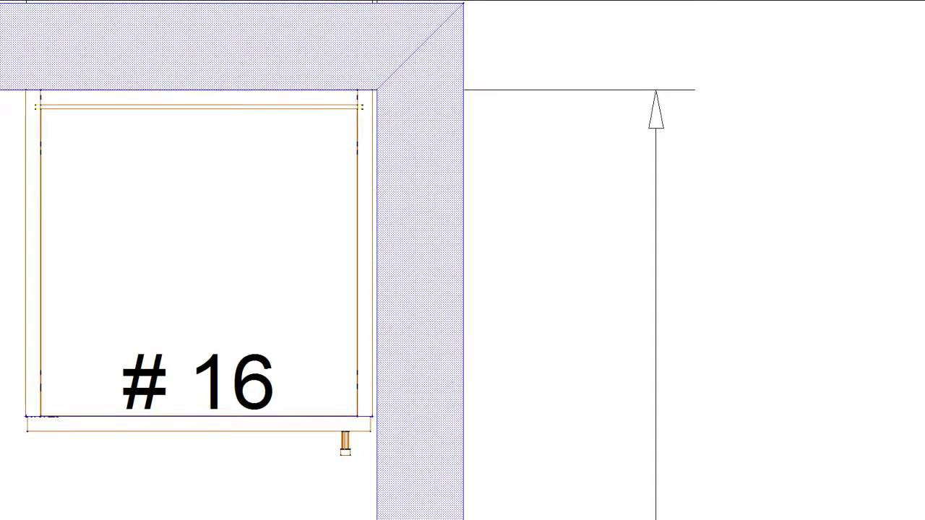
key(Escape)
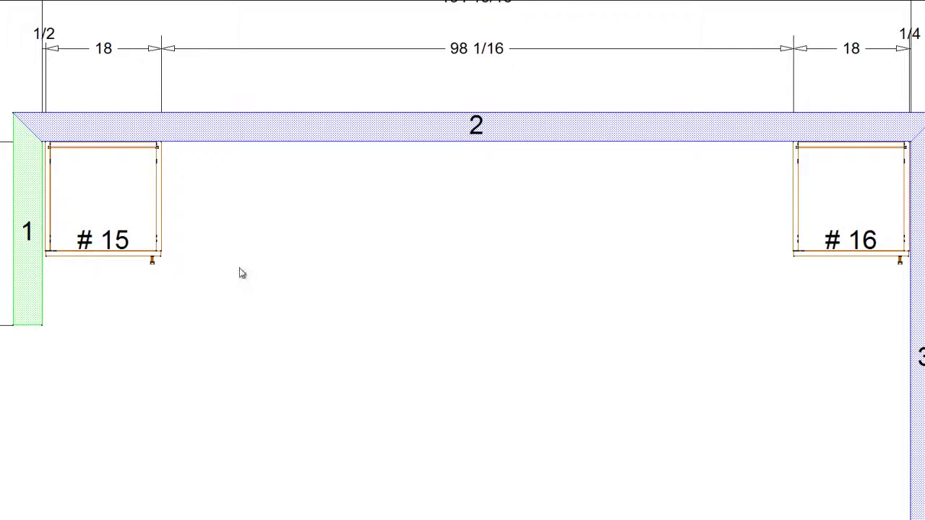
- Shift the cabinet beside wall 1 closer to the wall, leaving a 1/4 gap
click(165, 255)
key(Left)
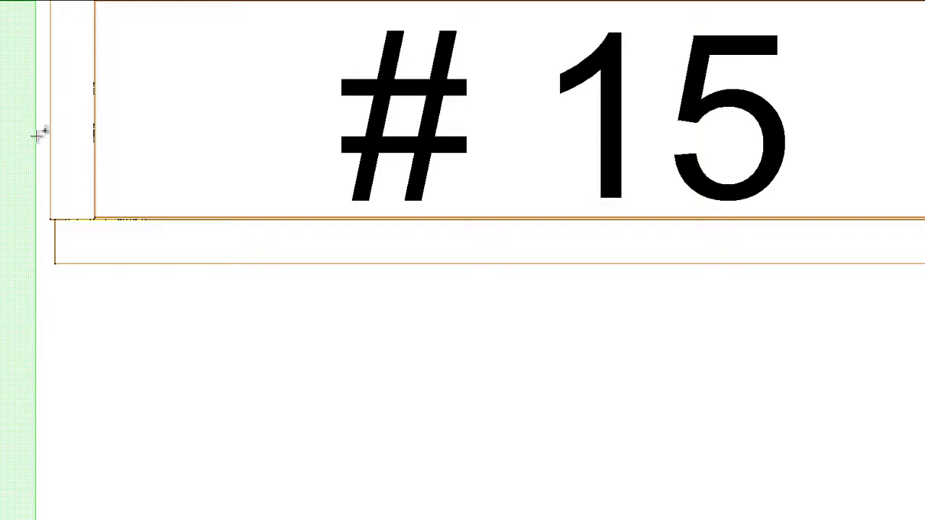
- Dimension the gaps from wall 1 to the neighbouring cabinet's side and to the edge of its door
click(48, 215)
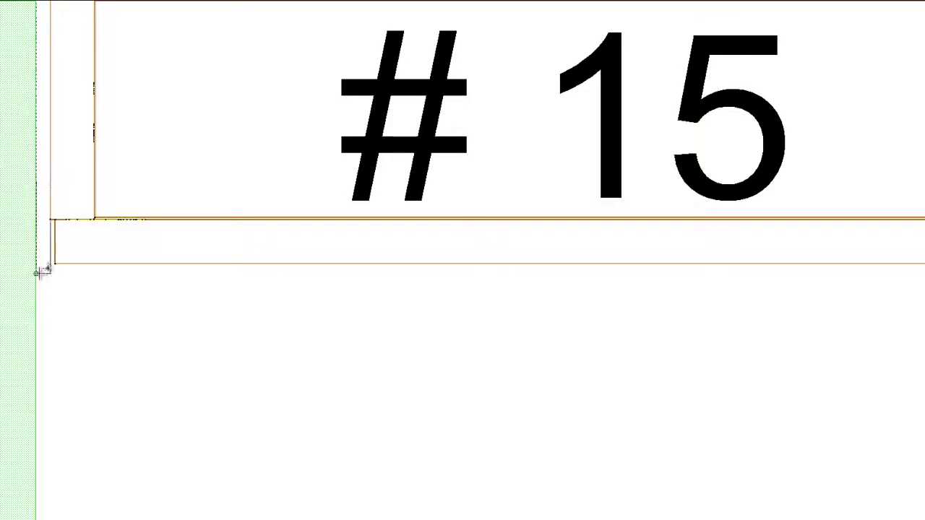
click(42, 273)
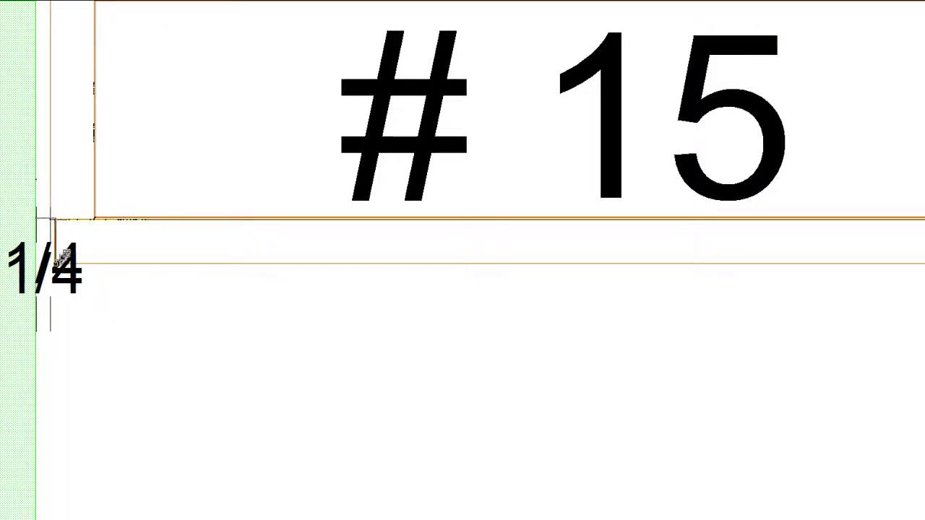
click(56, 218)
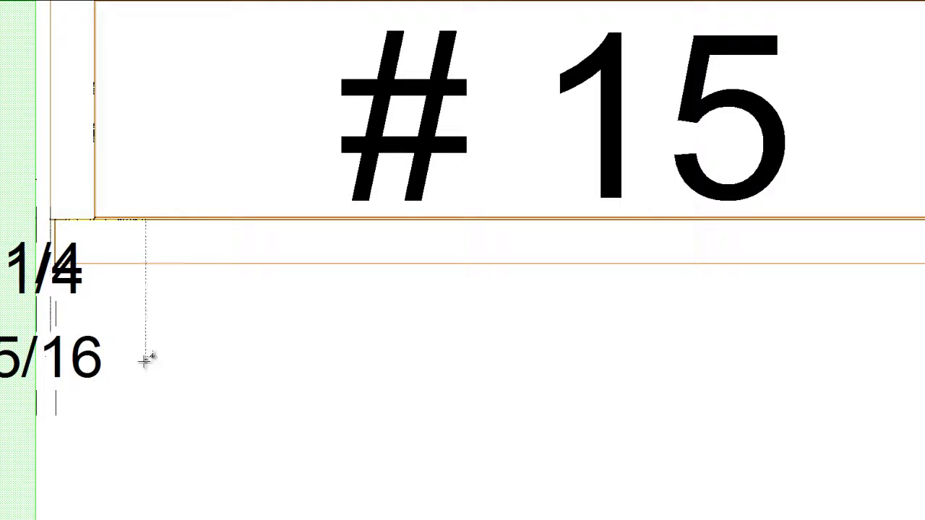
- Mark and dimension a 9/16 distance out from wall 1 below the cabinet
scroll(143, 351, down, 3)
scroll(145, 353, up, 2)
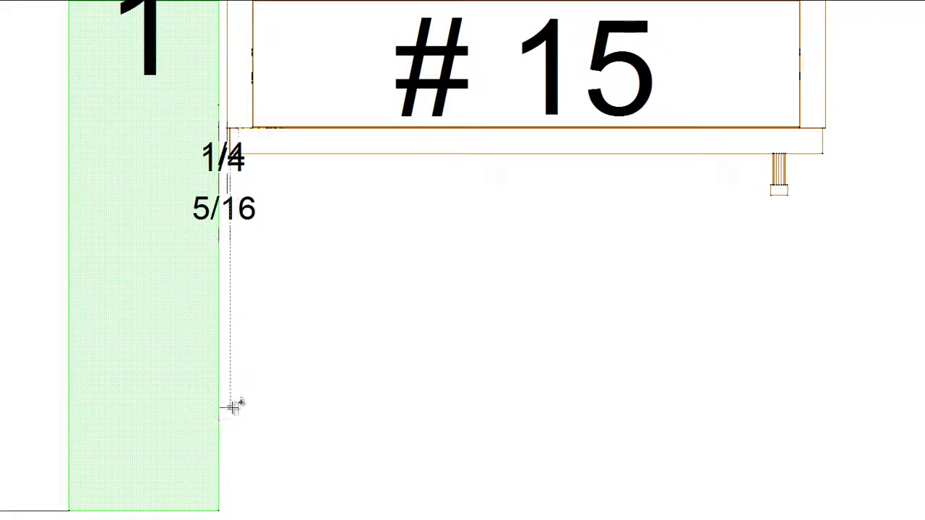
click(238, 410)
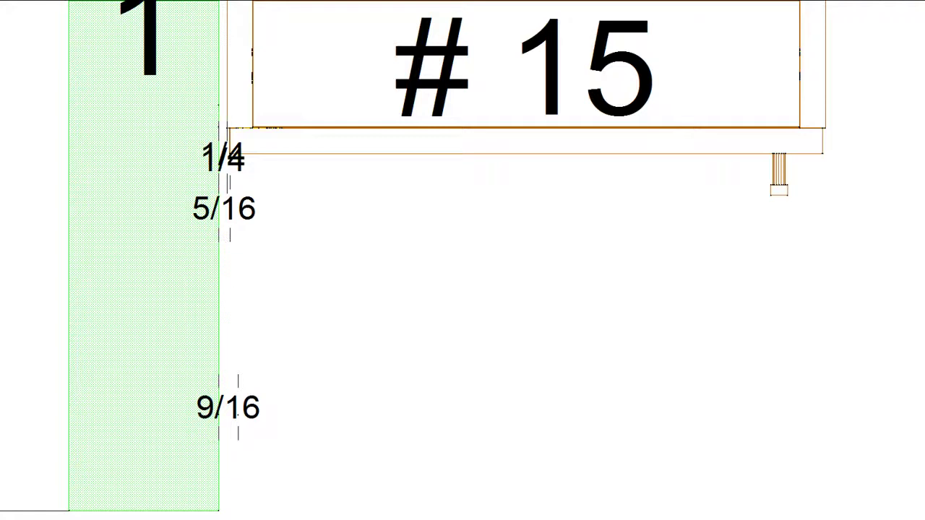
key(Home)
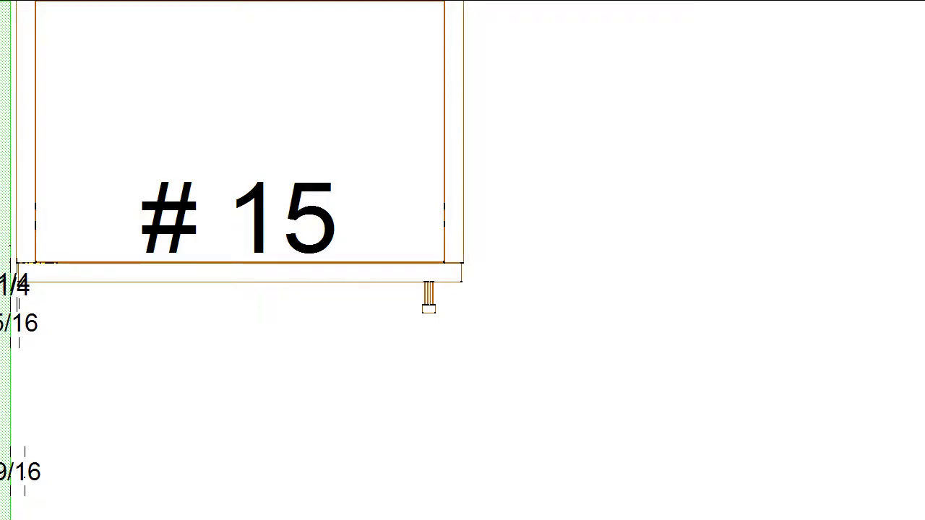
key(Home)
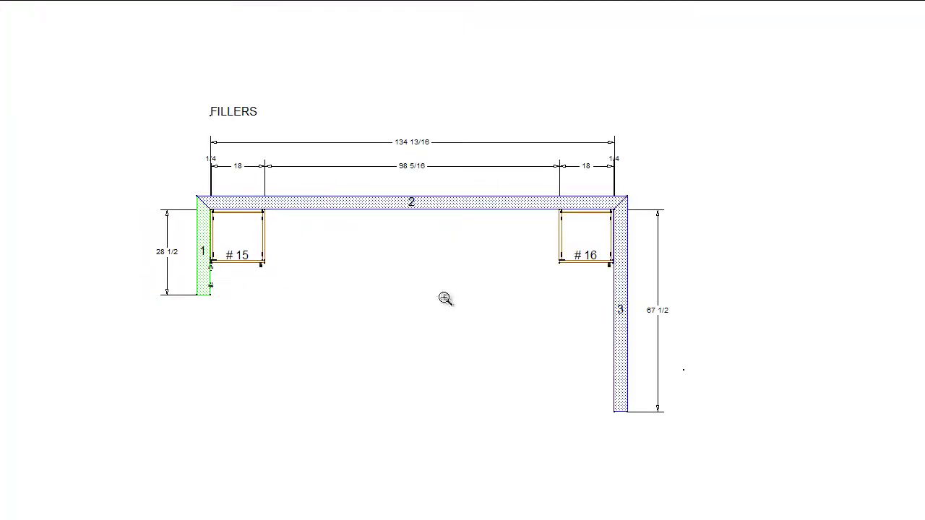
drag(409, 248, 836, 80)
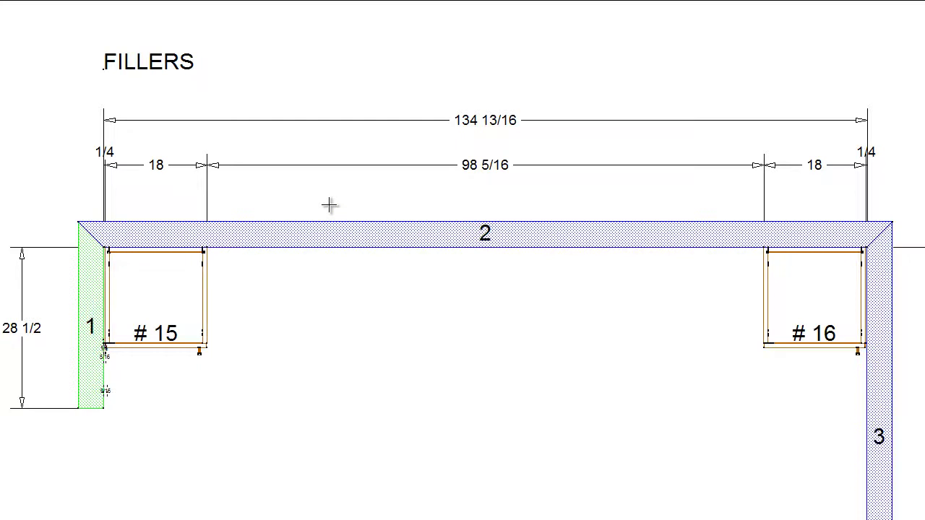